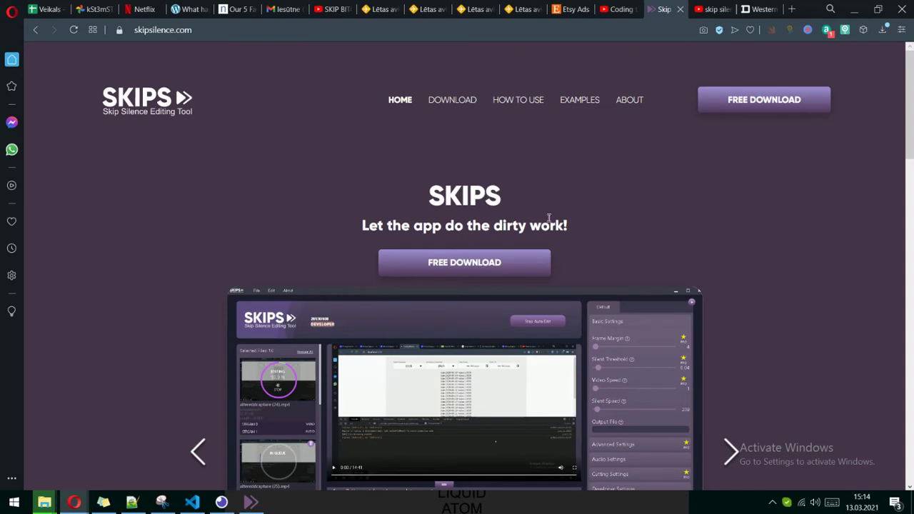
- Look over the SKIPS home page on skipsilence.com
scroll(383, 281, "down", 1)
scroll(383, 281, "up", 1)
scroll(262, 212, "down", 1)
scroll(262, 212, "down", 1)
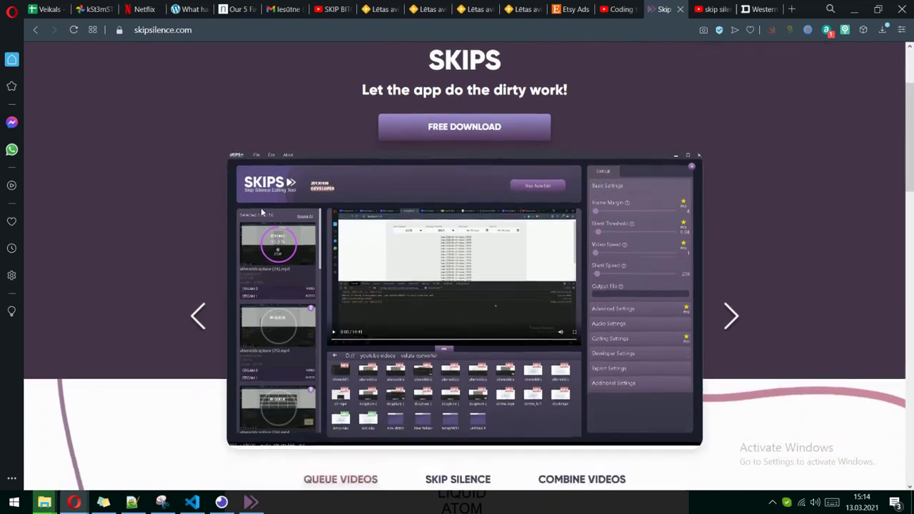
scroll(261, 212, "up", 2)
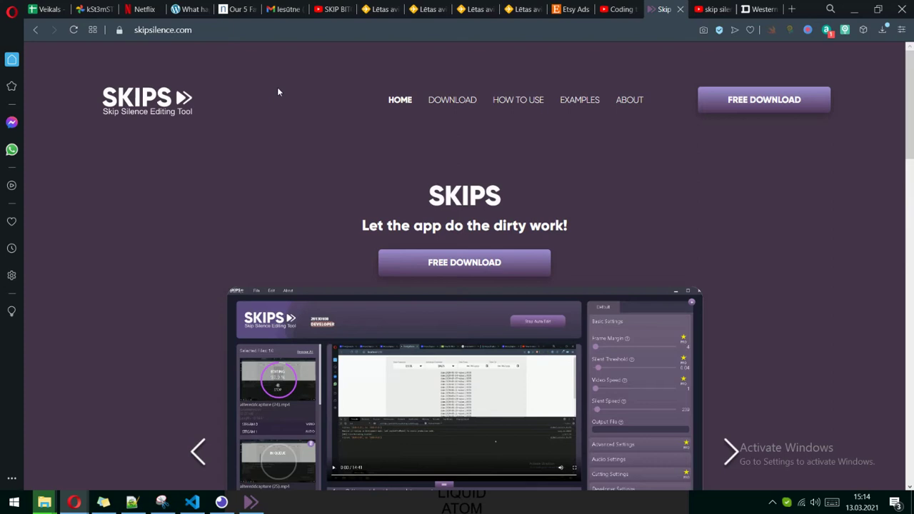
left_click(227, 32)
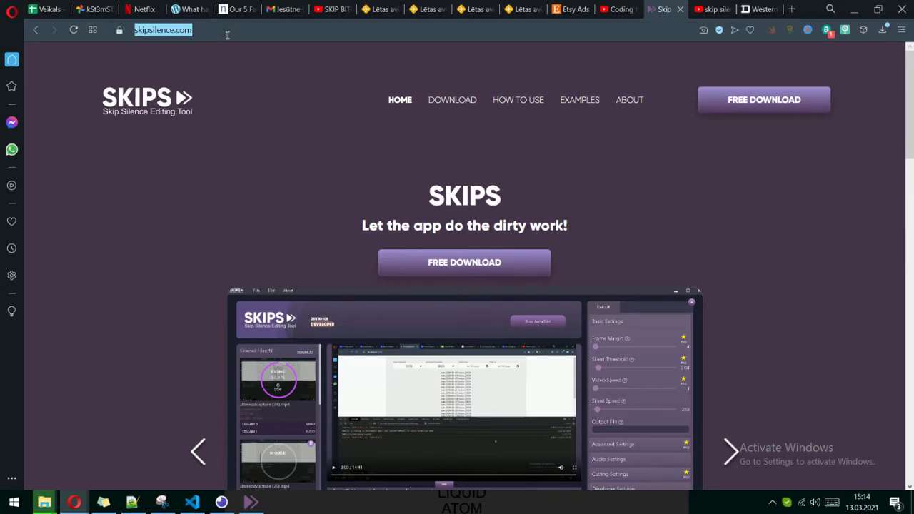
left_click(305, 258)
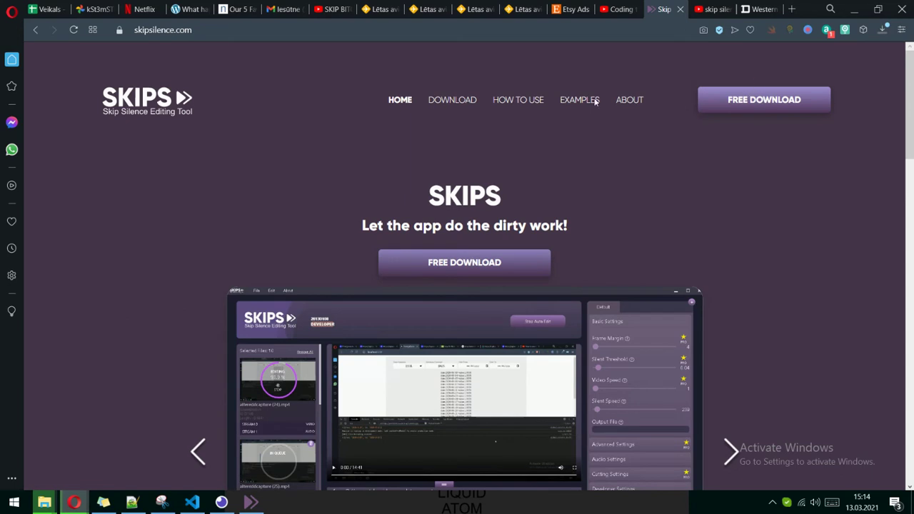
- Start the SKIPS download from the website and cancel saving the file
left_click(459, 100)
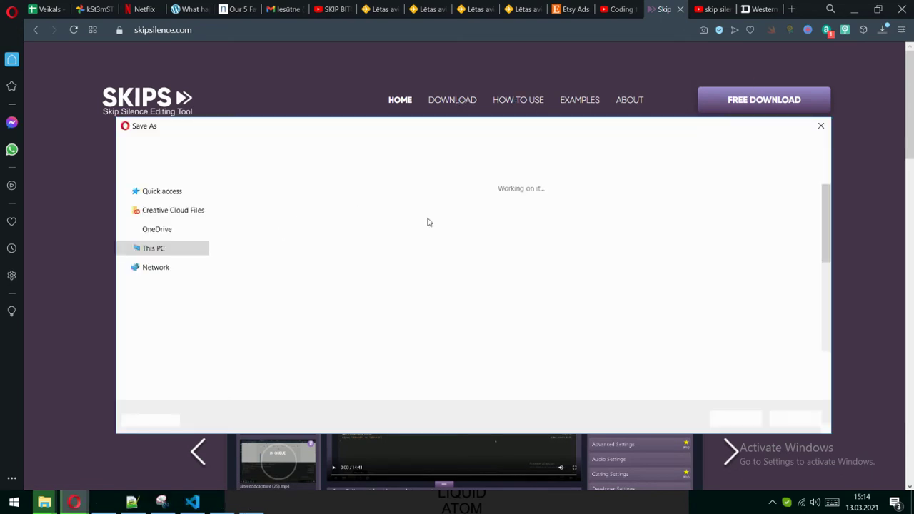
left_click(822, 127)
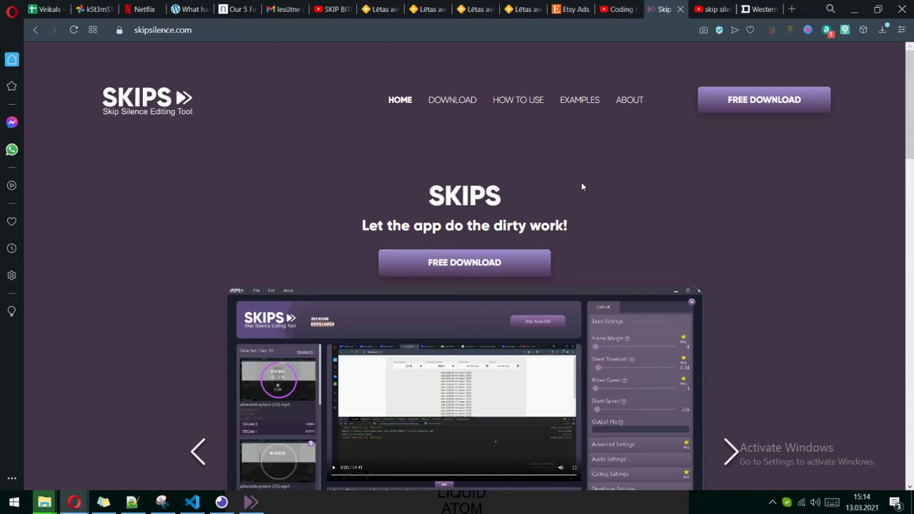
- Switch to the SKIPS desktop app and import the video capture (1).mp4 from the color picker folder
left_click(248, 503)
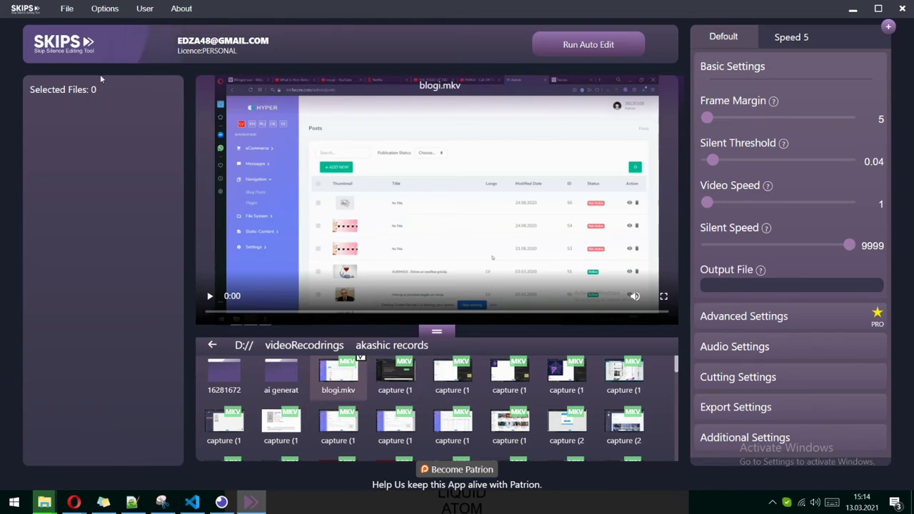
left_click(67, 10)
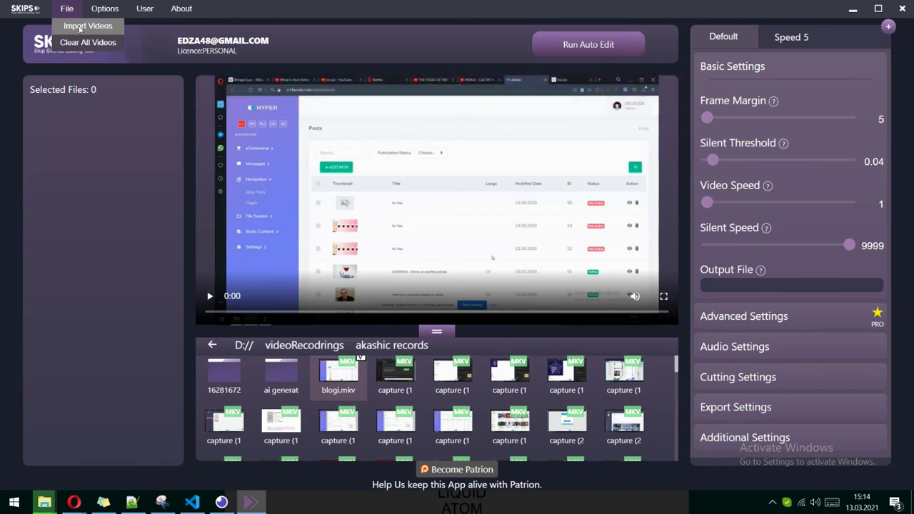
left_click(72, 29)
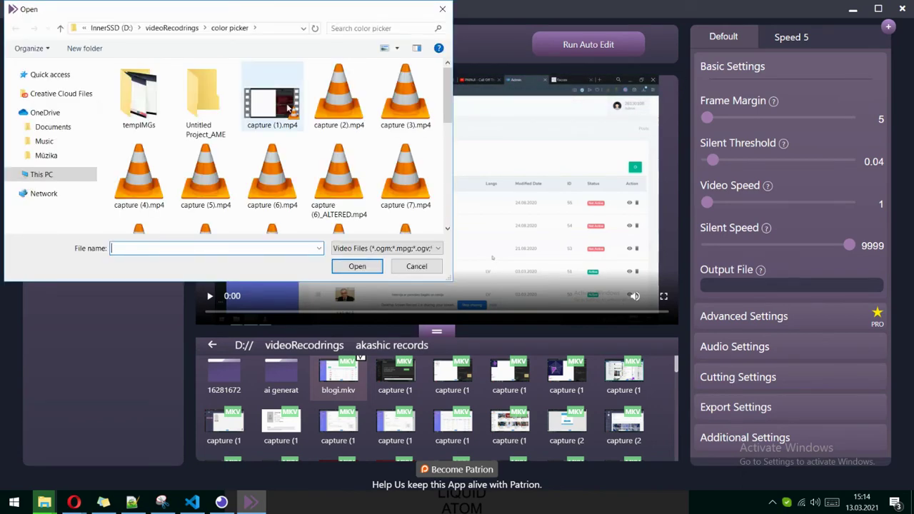
double_click(271, 103)
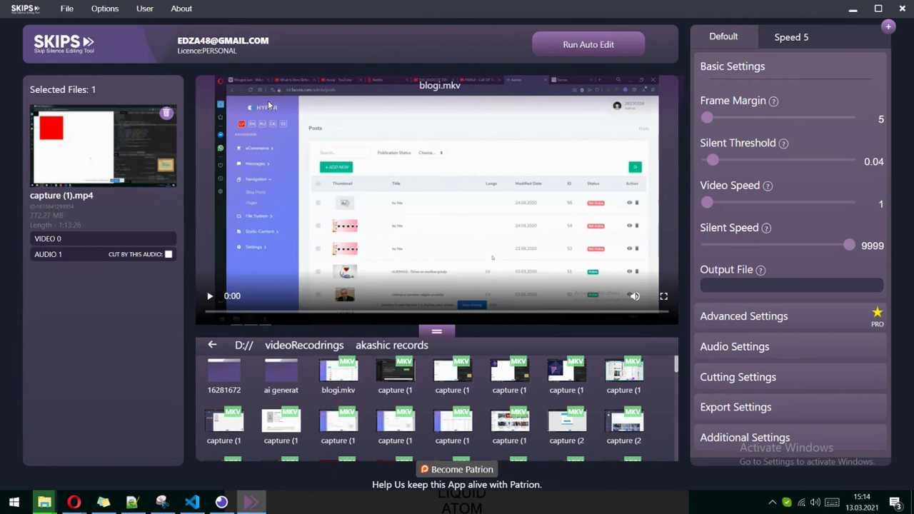
- Replace capture (1).mp4 in the selected files with blogi.mkv from the akashic records folder
left_click(165, 113)
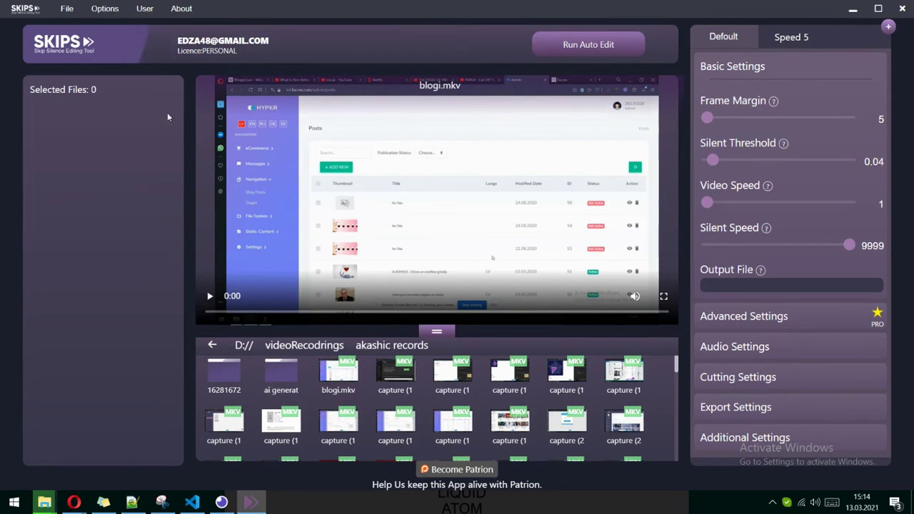
left_click(339, 373)
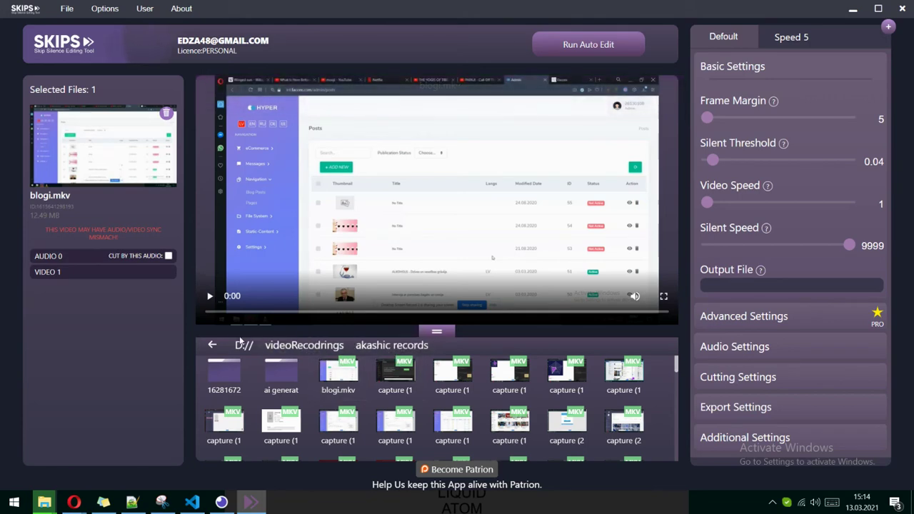
- Reopen the akashic records folder from videoRecodrings and add its last seven capture videos to the selected files together
left_click(212, 347)
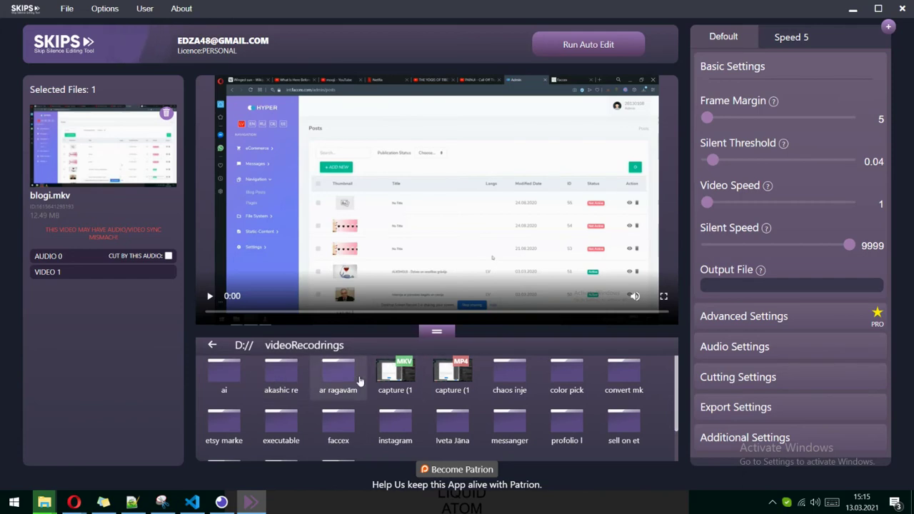
left_click(261, 371)
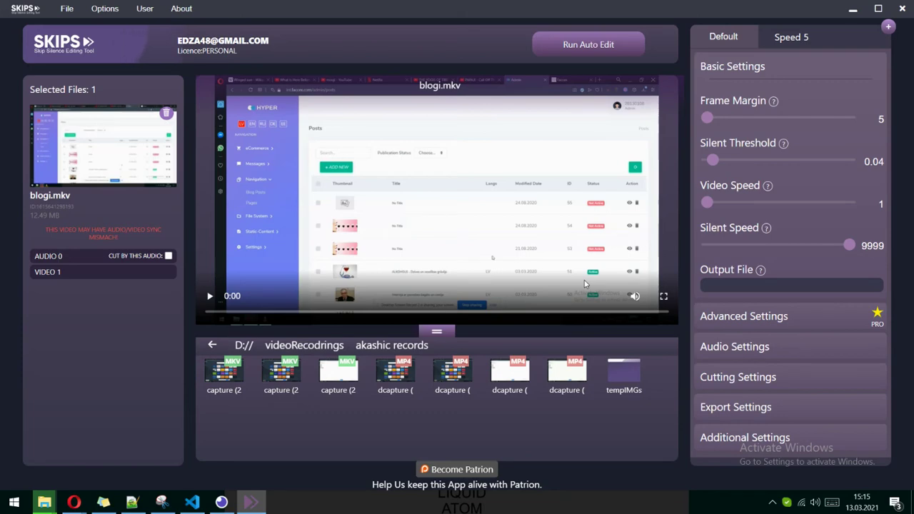
left_click_drag(565, 413, 112, 362)
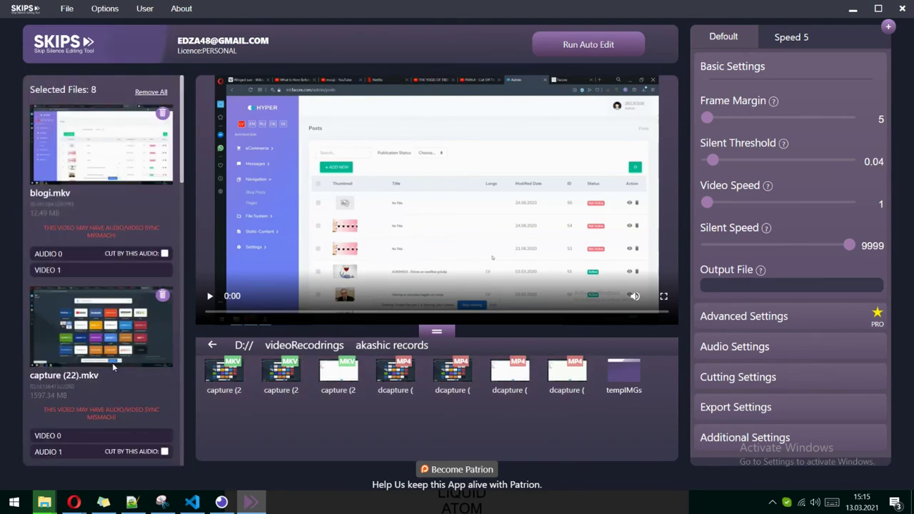
- Remove the seven capture videos from the selected files, leaving only blogi.mkv
left_click(162, 295)
left_click(163, 295)
left_click(163, 295)
left_click(163, 295)
left_click(163, 295)
left_click(163, 295)
left_click(163, 295)
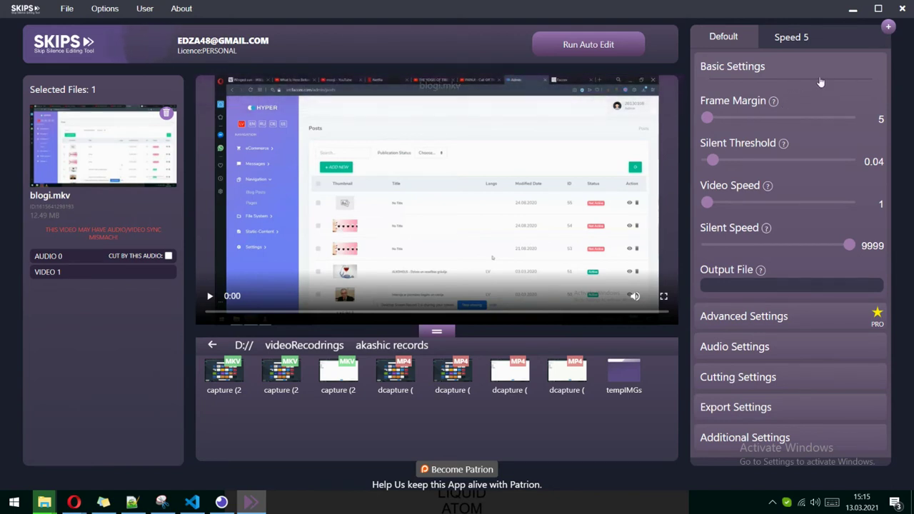
- Read the explanations of Frame Margin, Silent Threshold, Video Speed and Output File in the Basic Settings
left_click(744, 65)
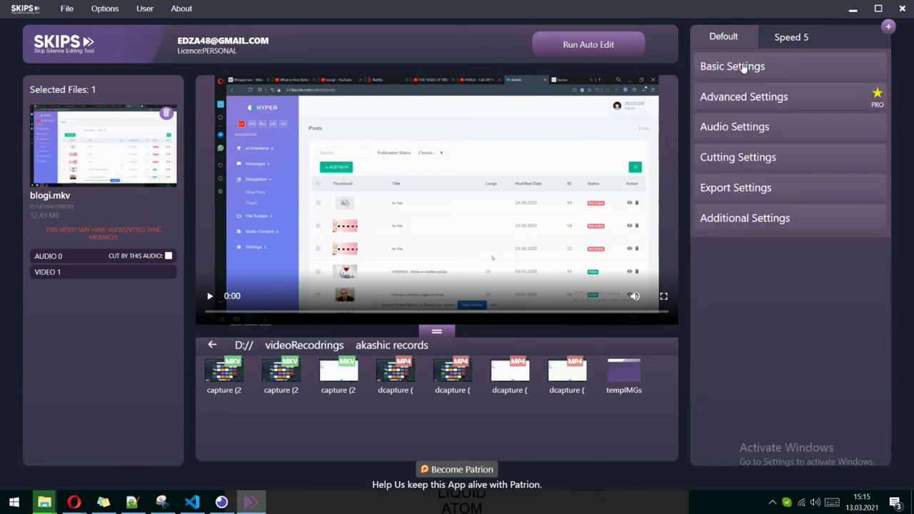
left_click(744, 65)
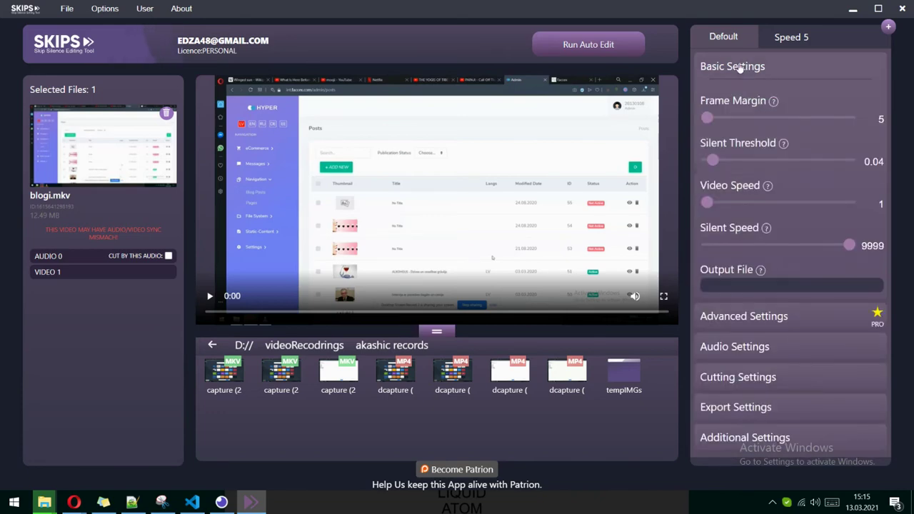
mouse_move(773, 102)
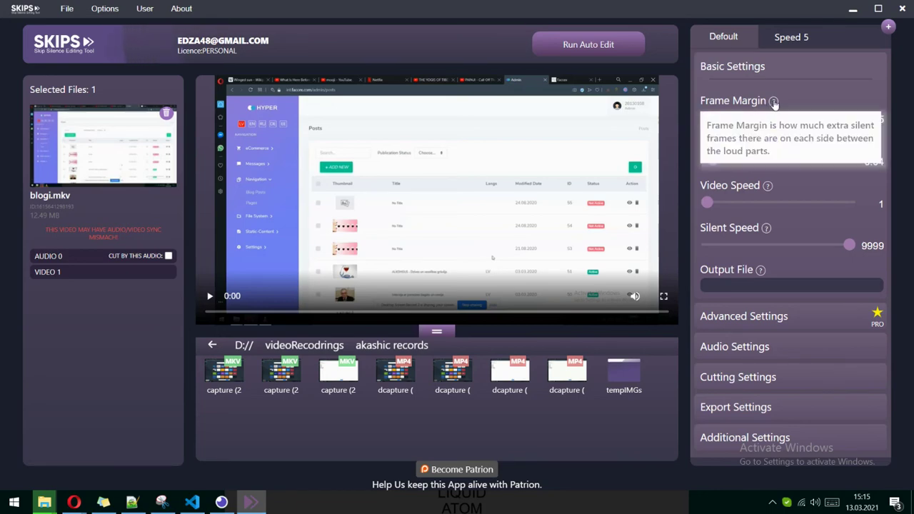
mouse_move(784, 145)
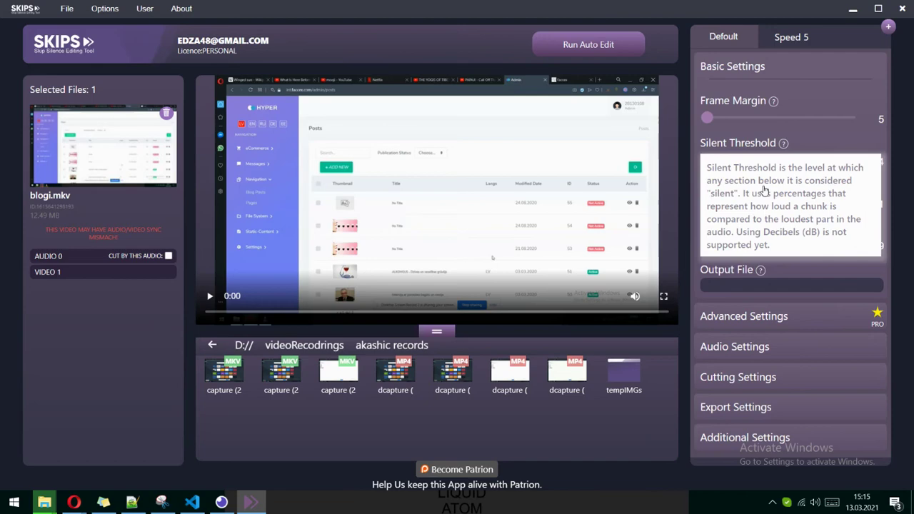
mouse_move(768, 185)
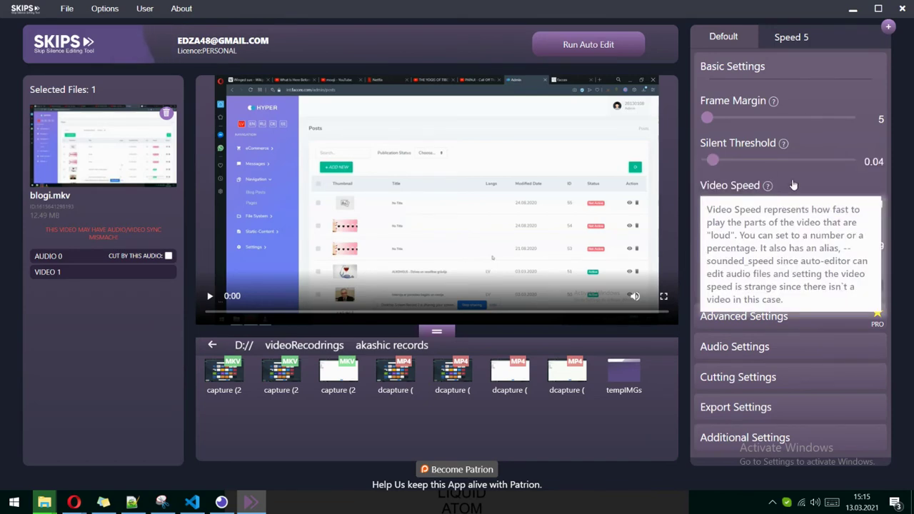
mouse_move(761, 271)
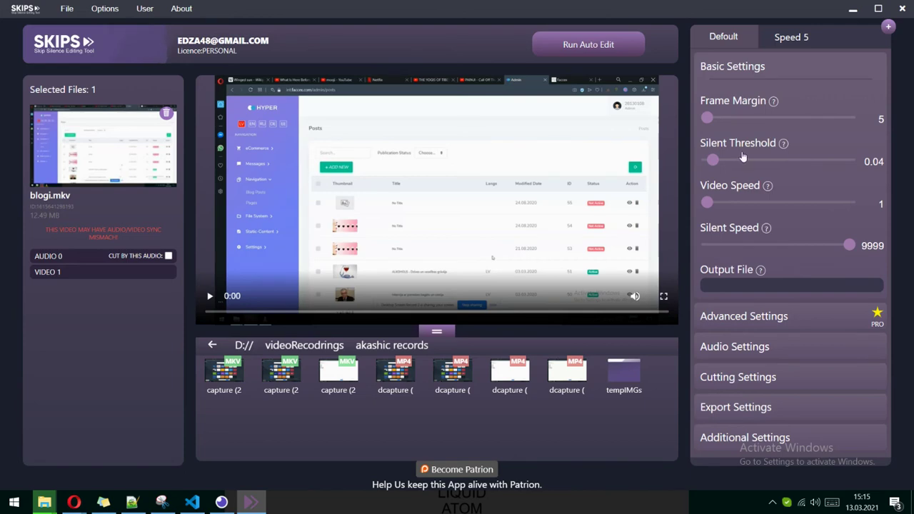
- Compare the selected files and basic settings of the Speed 5 preset with those of the Default preset
left_click(782, 35)
left_click(734, 36)
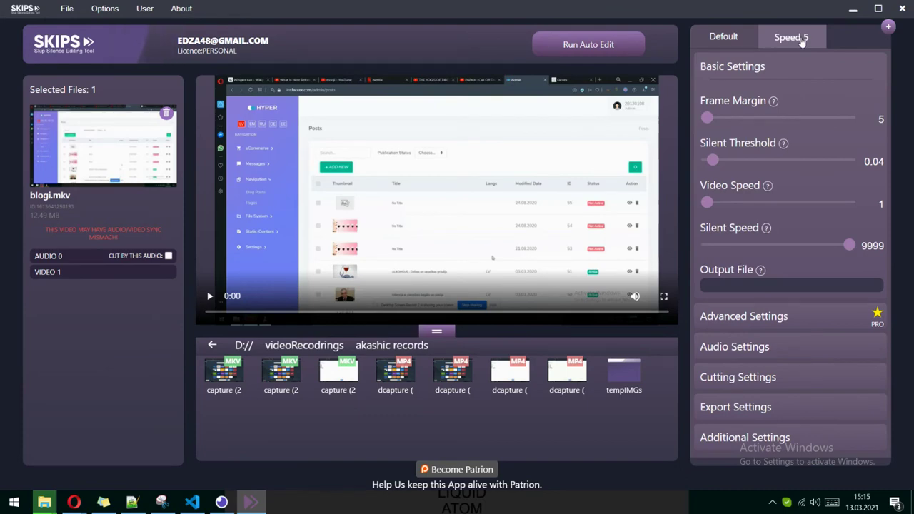
left_click(730, 40)
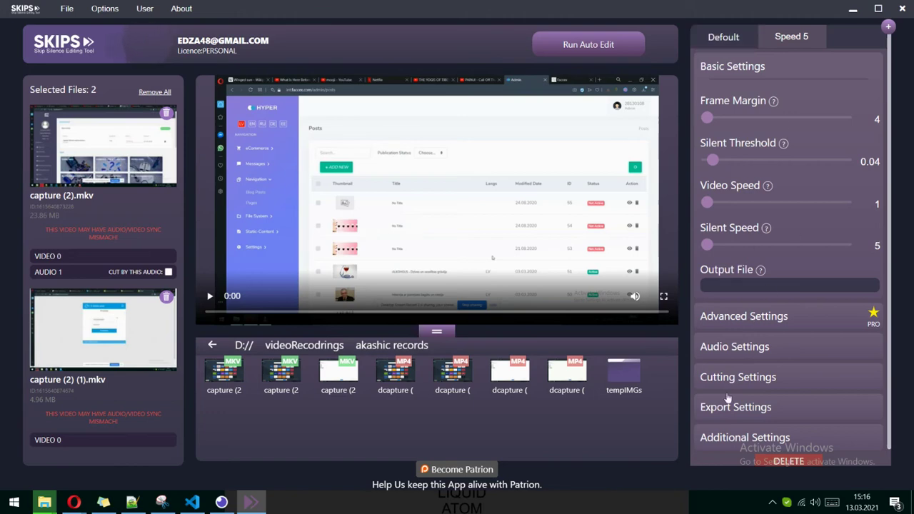
left_click(745, 48)
- Look through the Audio, Cutting, Export, Additional and Advanced settings of the Default preset, collapsing each section after viewing it
left_click(743, 67)
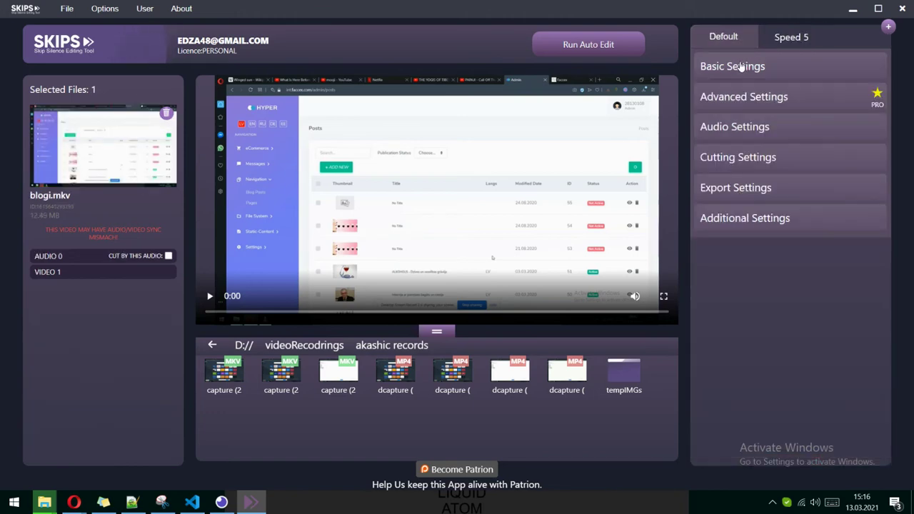
left_click(721, 128)
left_click(720, 129)
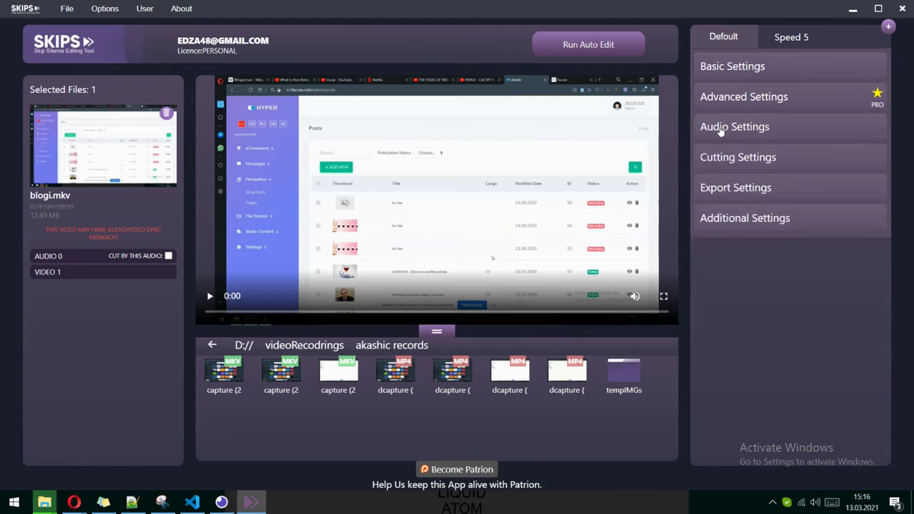
left_click(721, 157)
left_click(720, 157)
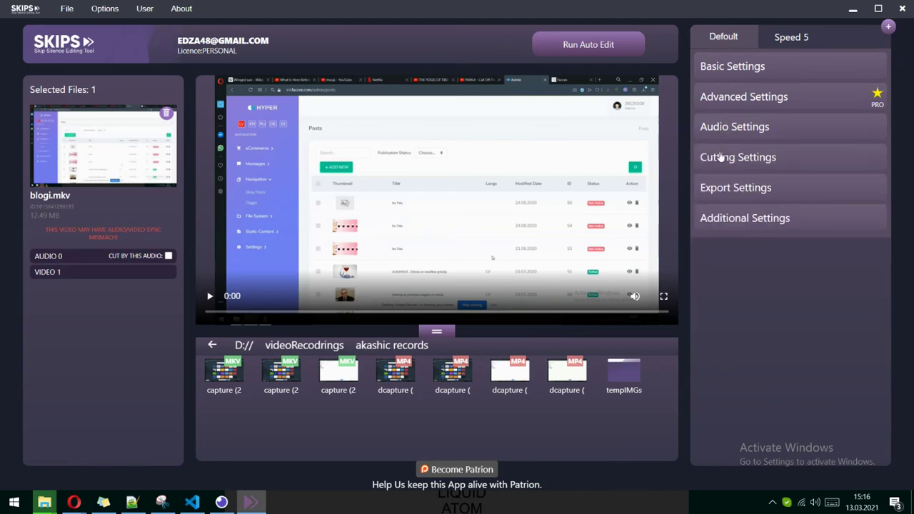
left_click(730, 190)
left_click(730, 190)
left_click(728, 222)
left_click(730, 224)
left_click(747, 126)
left_click(748, 127)
left_click(743, 98)
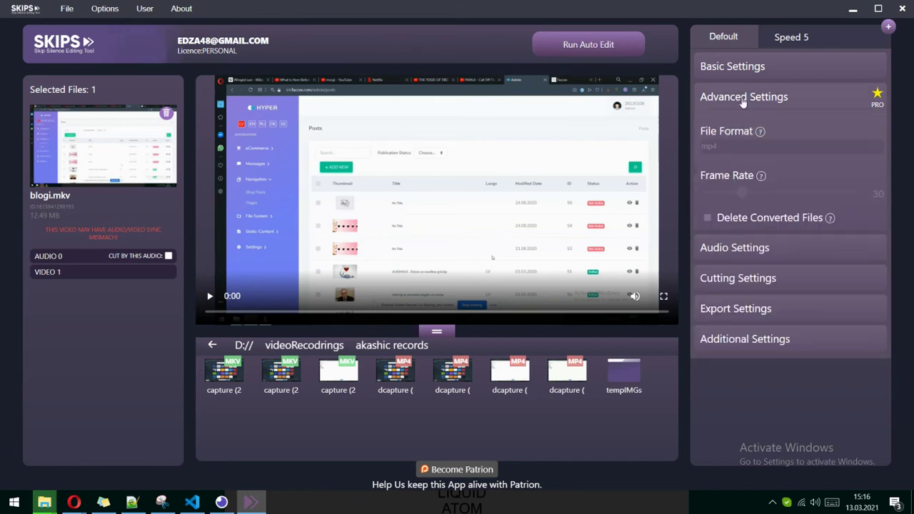
left_click(743, 98)
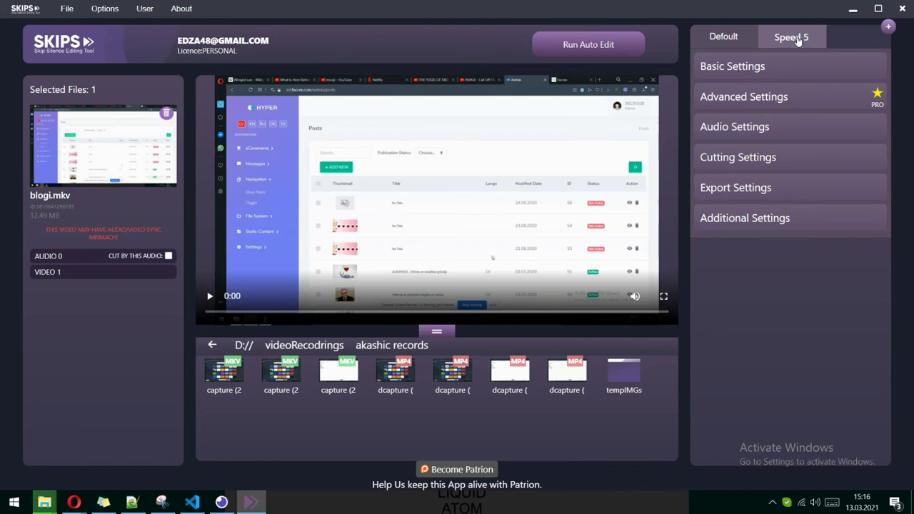
- Add a new settings preset, open it and delete it again
left_click(886, 28)
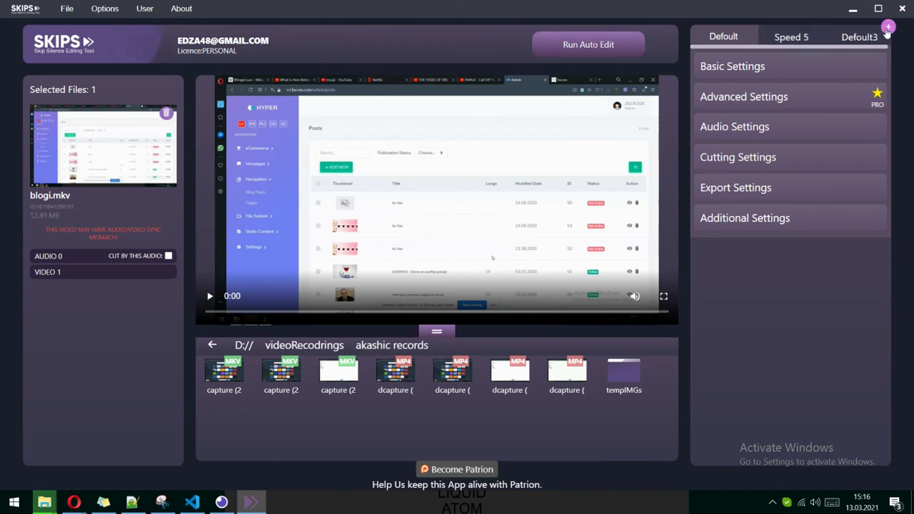
left_click(880, 37)
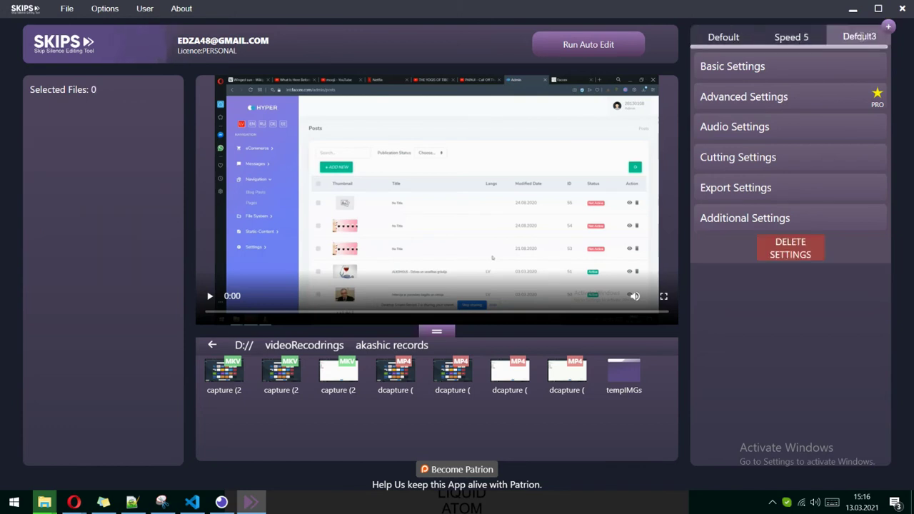
left_click(784, 250)
- Check the Speed 5 preset's selected files and return to the Default preset's Basic Settings
left_click(791, 36)
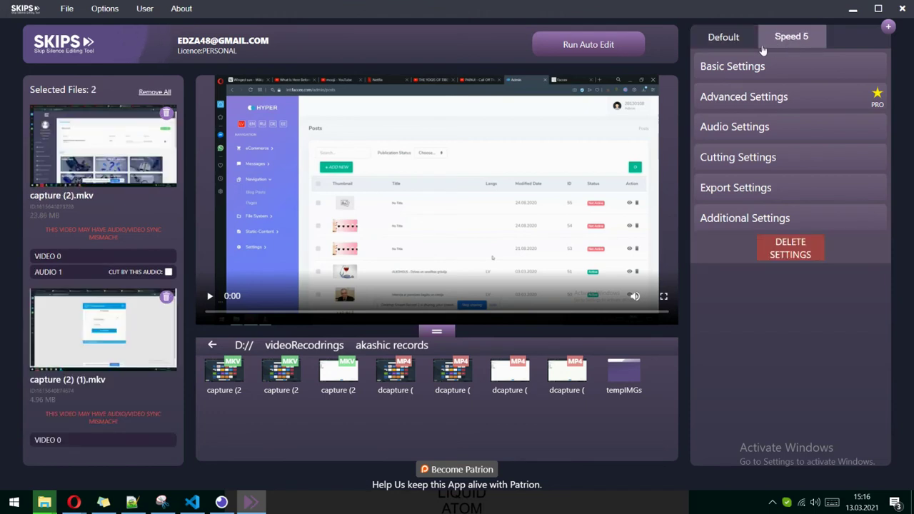
left_click(729, 39)
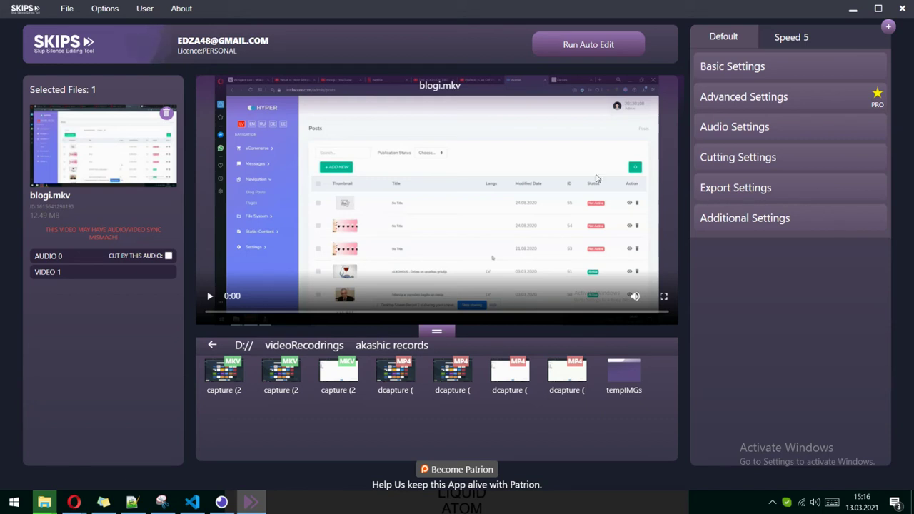
left_click(750, 67)
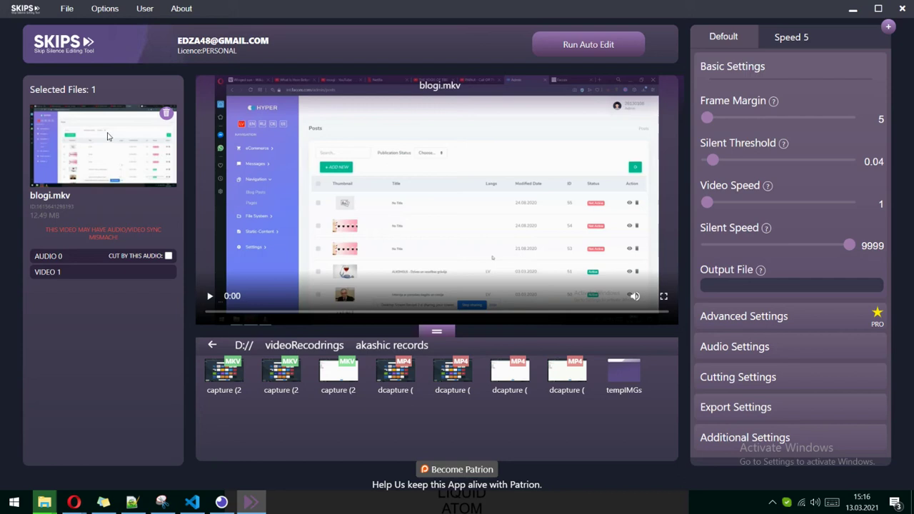
left_click(145, 10)
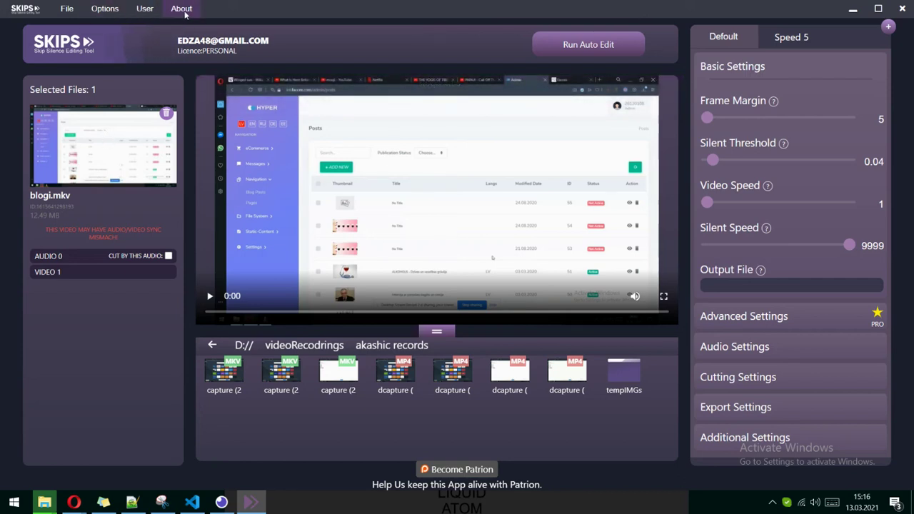
- Start the auto edit of blogi.mkv, try stopping and restarting the whole run, and stop processing of that file individually
left_click(583, 48)
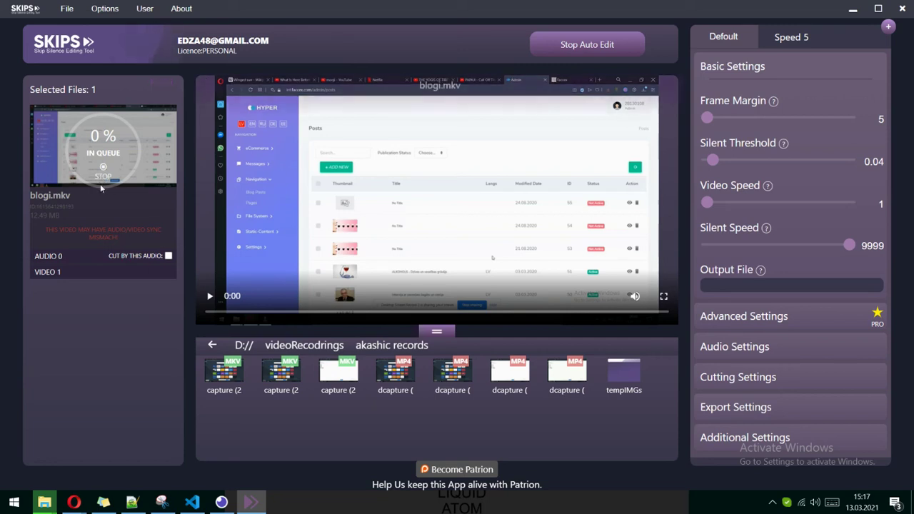
left_click(617, 52)
left_click(585, 47)
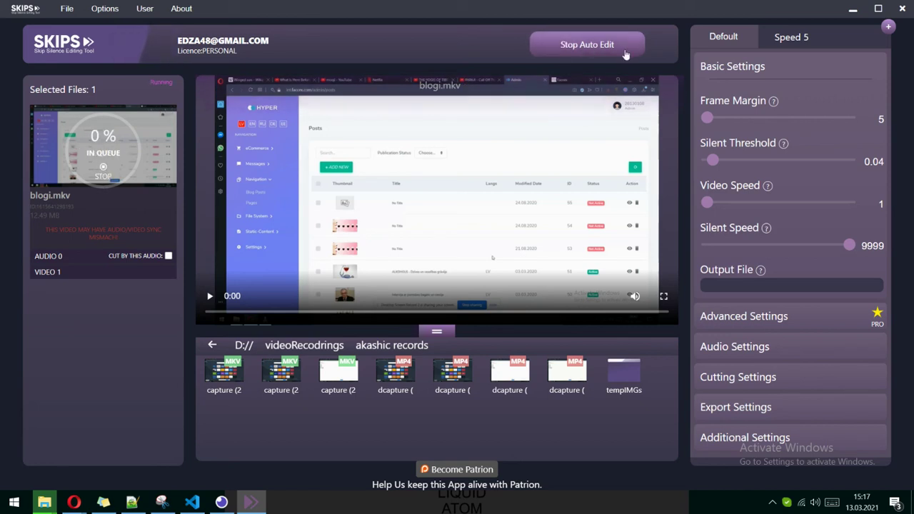
left_click(571, 48)
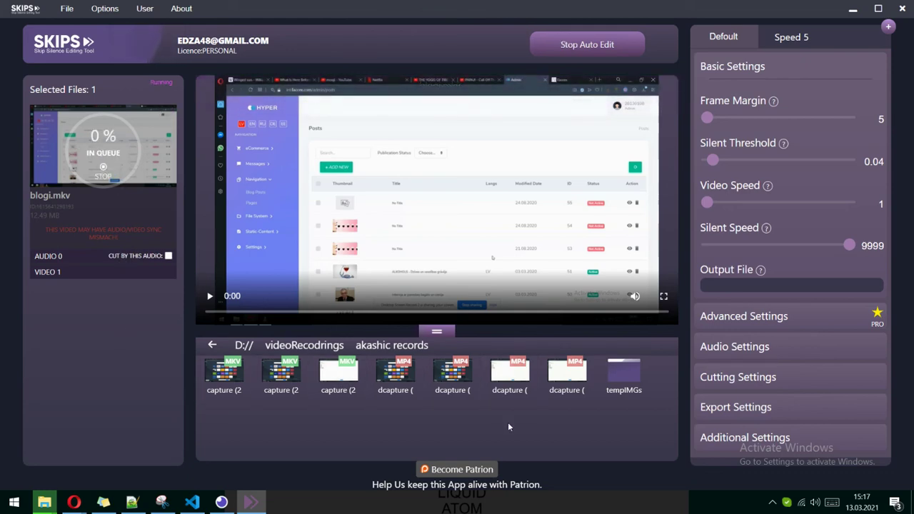
left_click(105, 179)
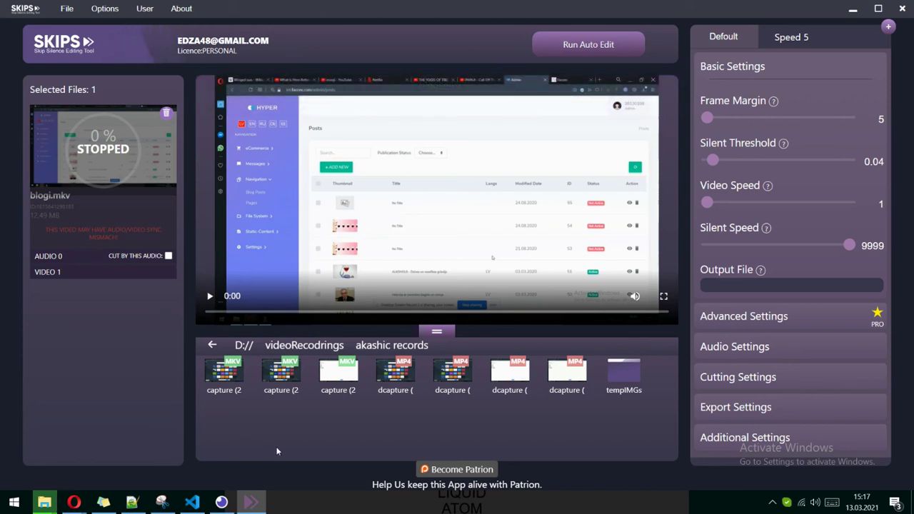
- Enlarge the file browser beneath the video preview and collapse the Default preset's Basic Settings
mouse_move(437, 331)
left_mouse_down()
mouse_move(438, 200)
mouse_move(447, 367)
mouse_move(446, 314)
mouse_move(452, 325)
left_mouse_up()
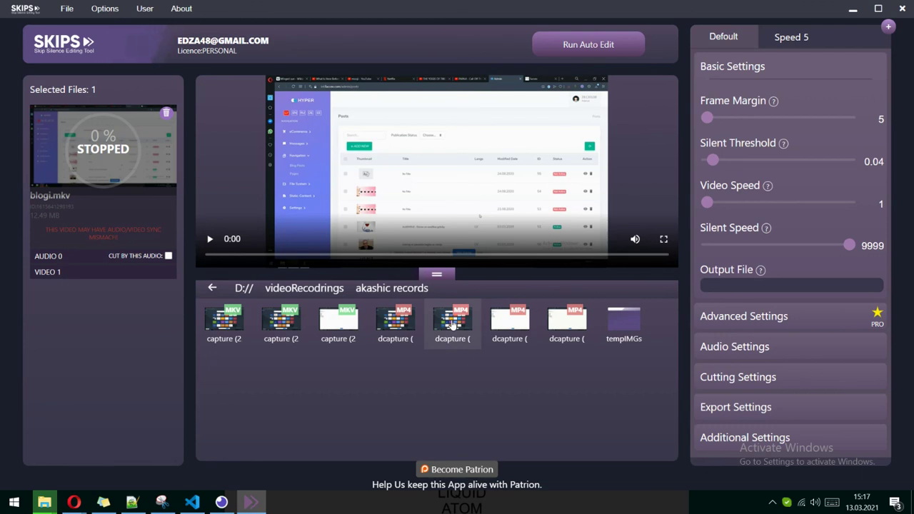
left_click(740, 70)
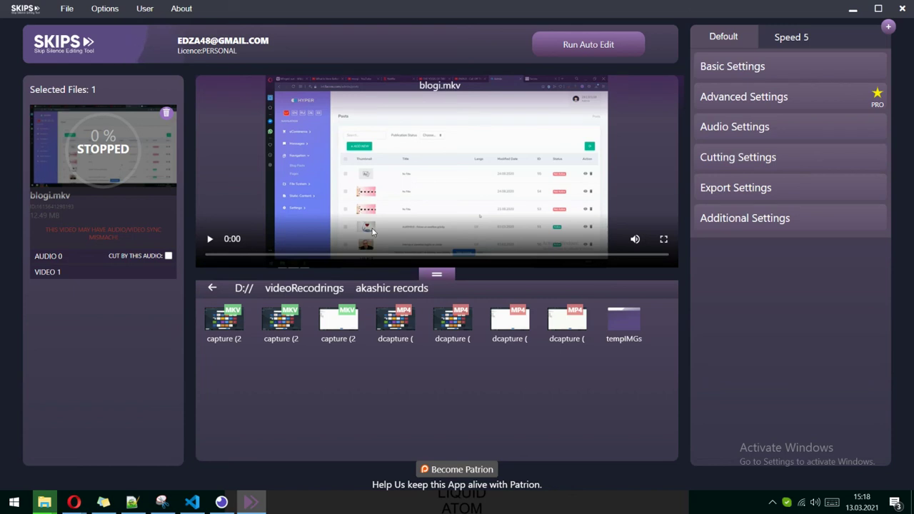